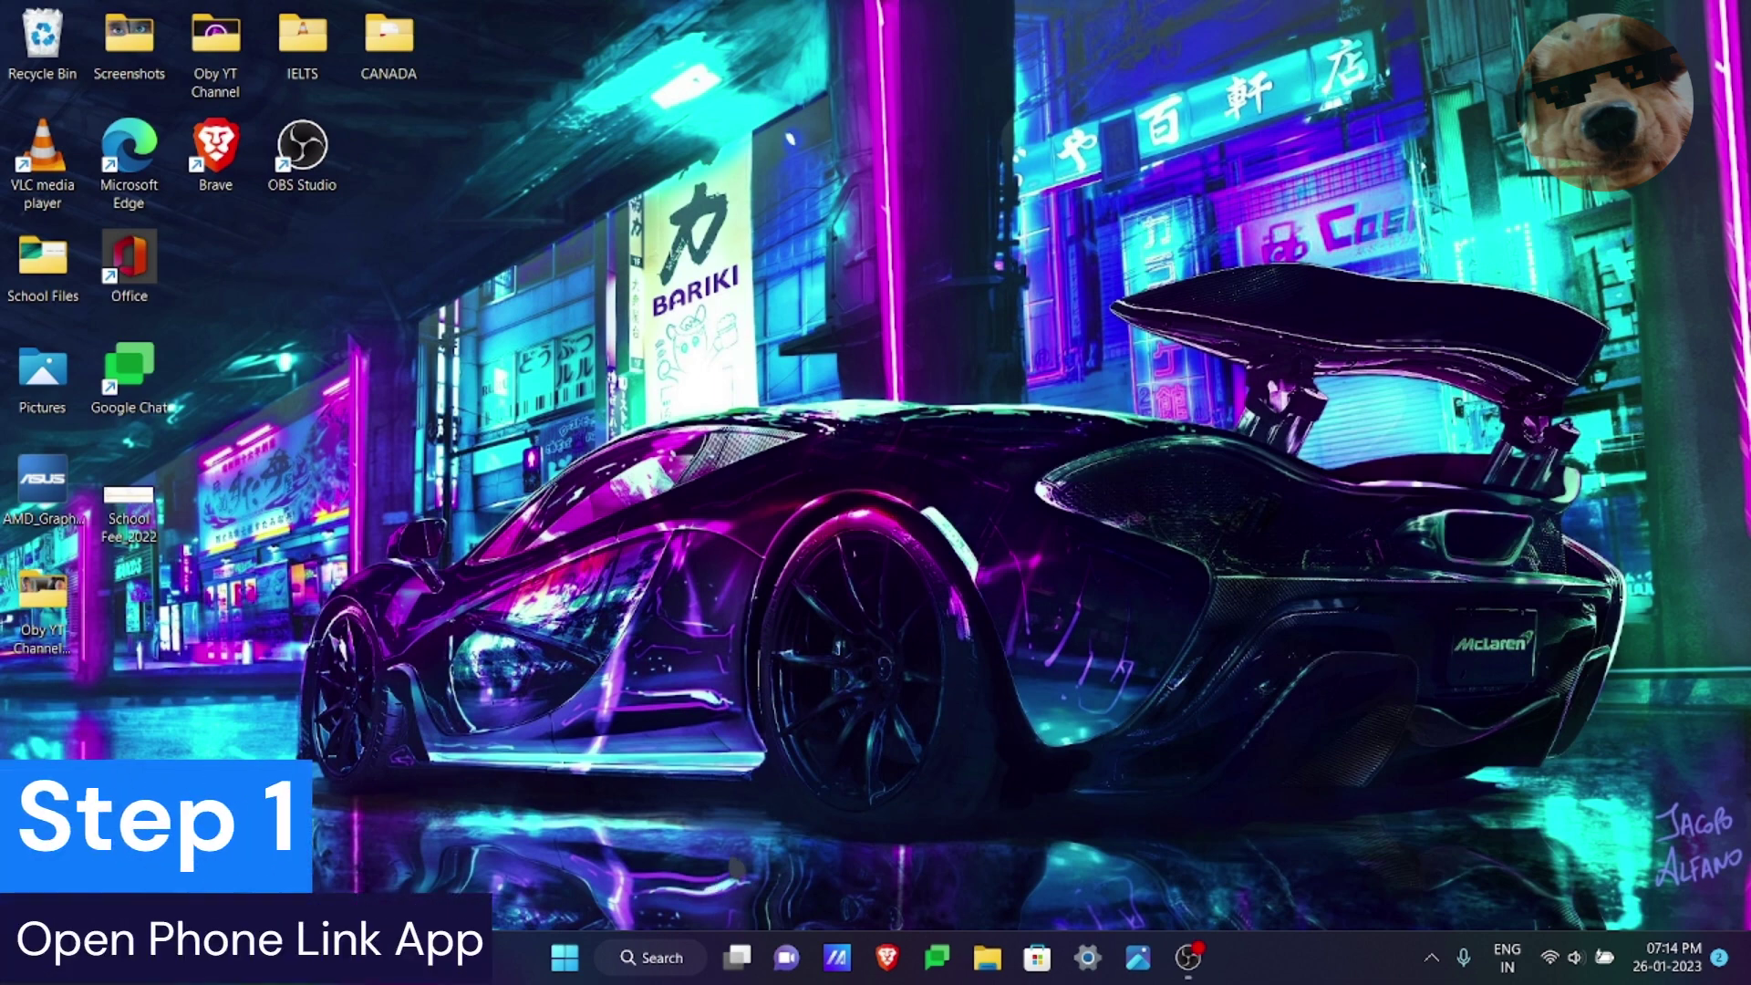
Search the Start menu for 'phone link' and launch the Phone Link app.
left_click(563, 957)
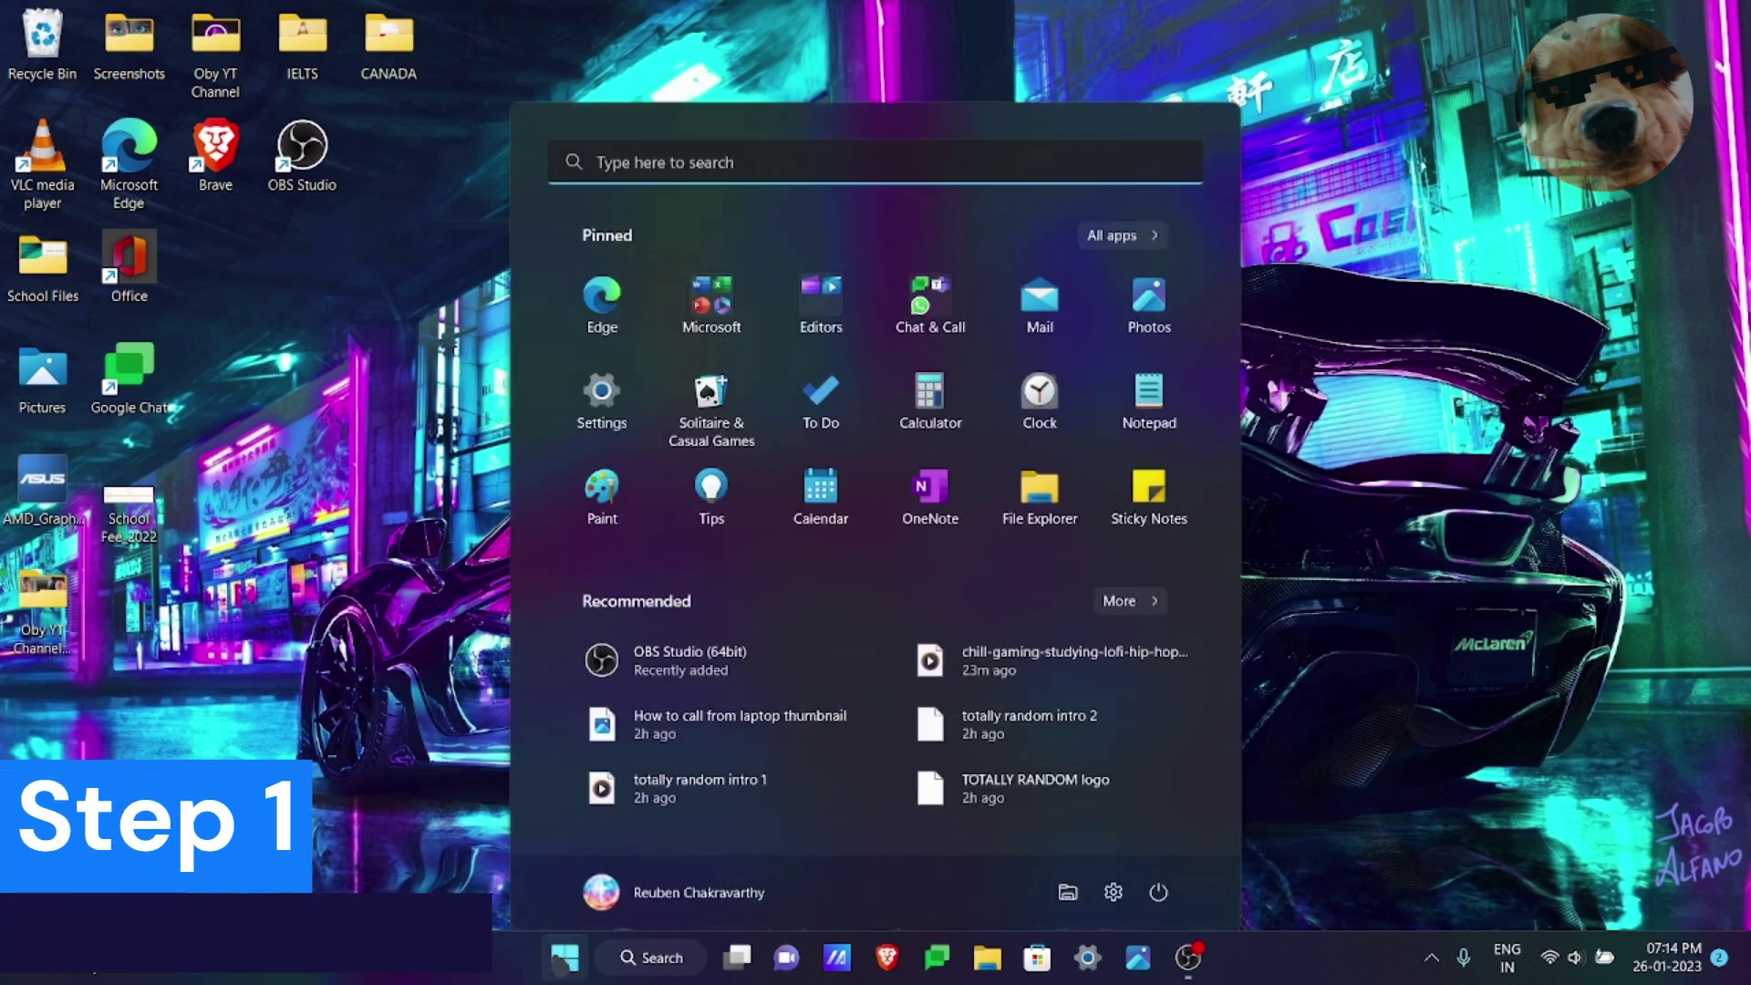
left_click(761, 152)
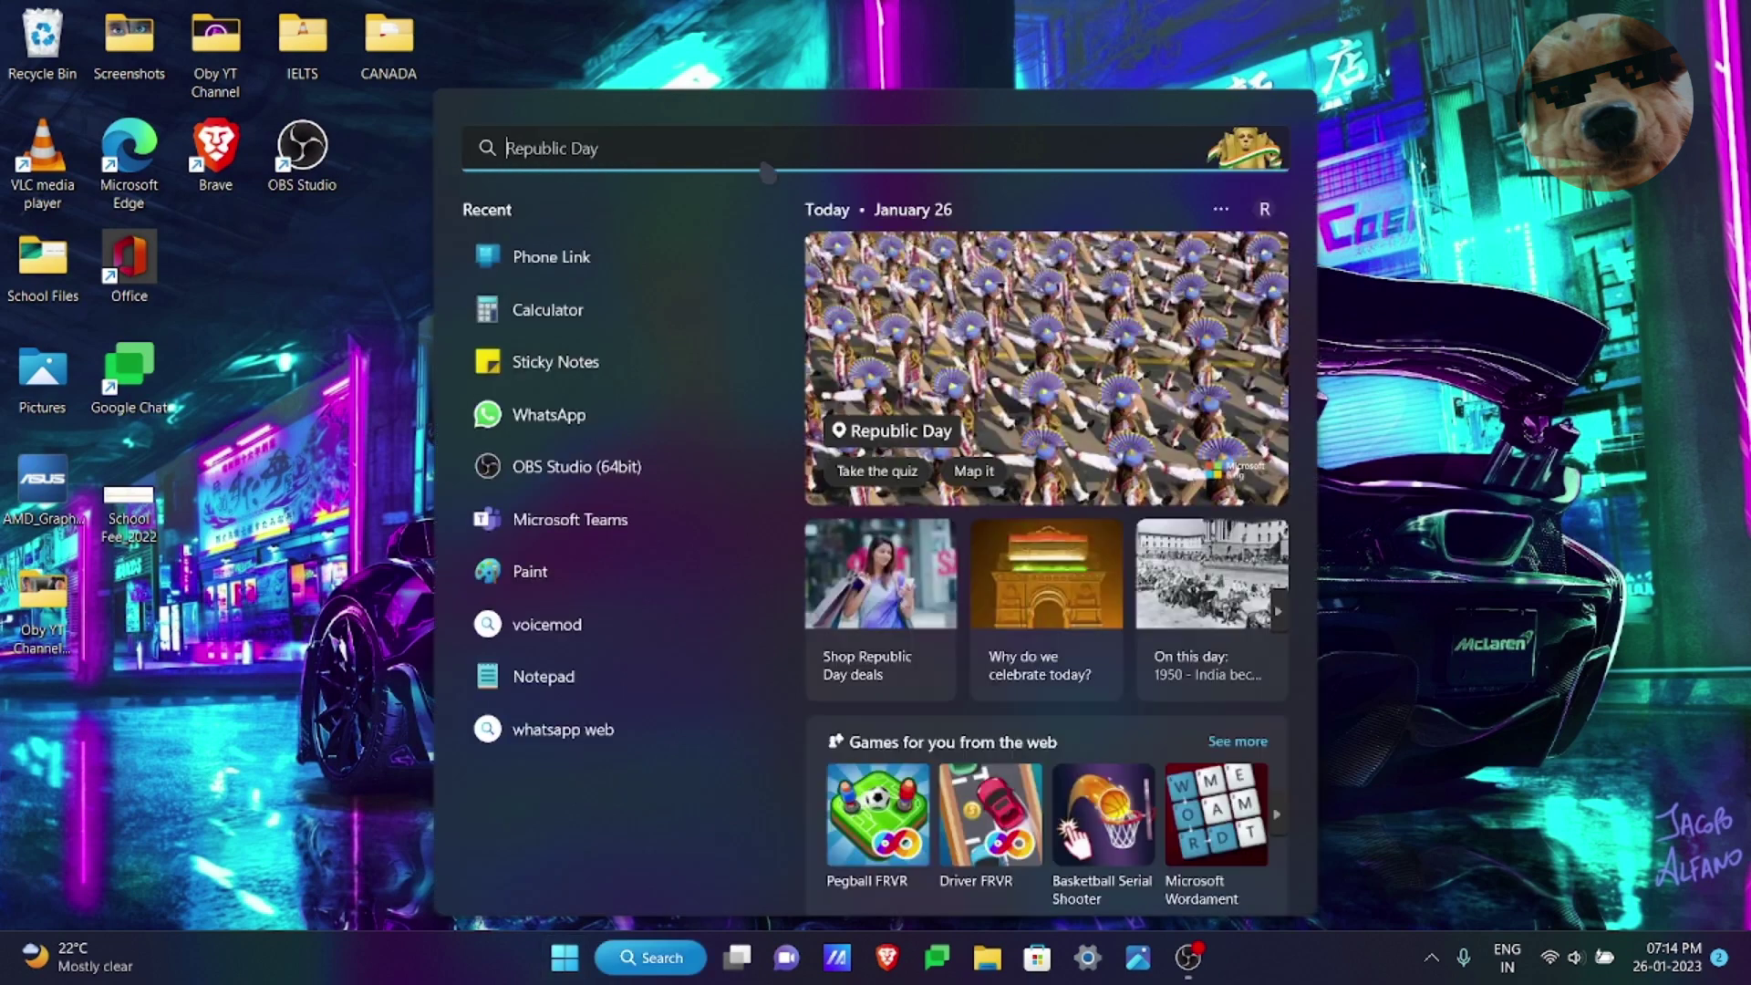
type("phone l")
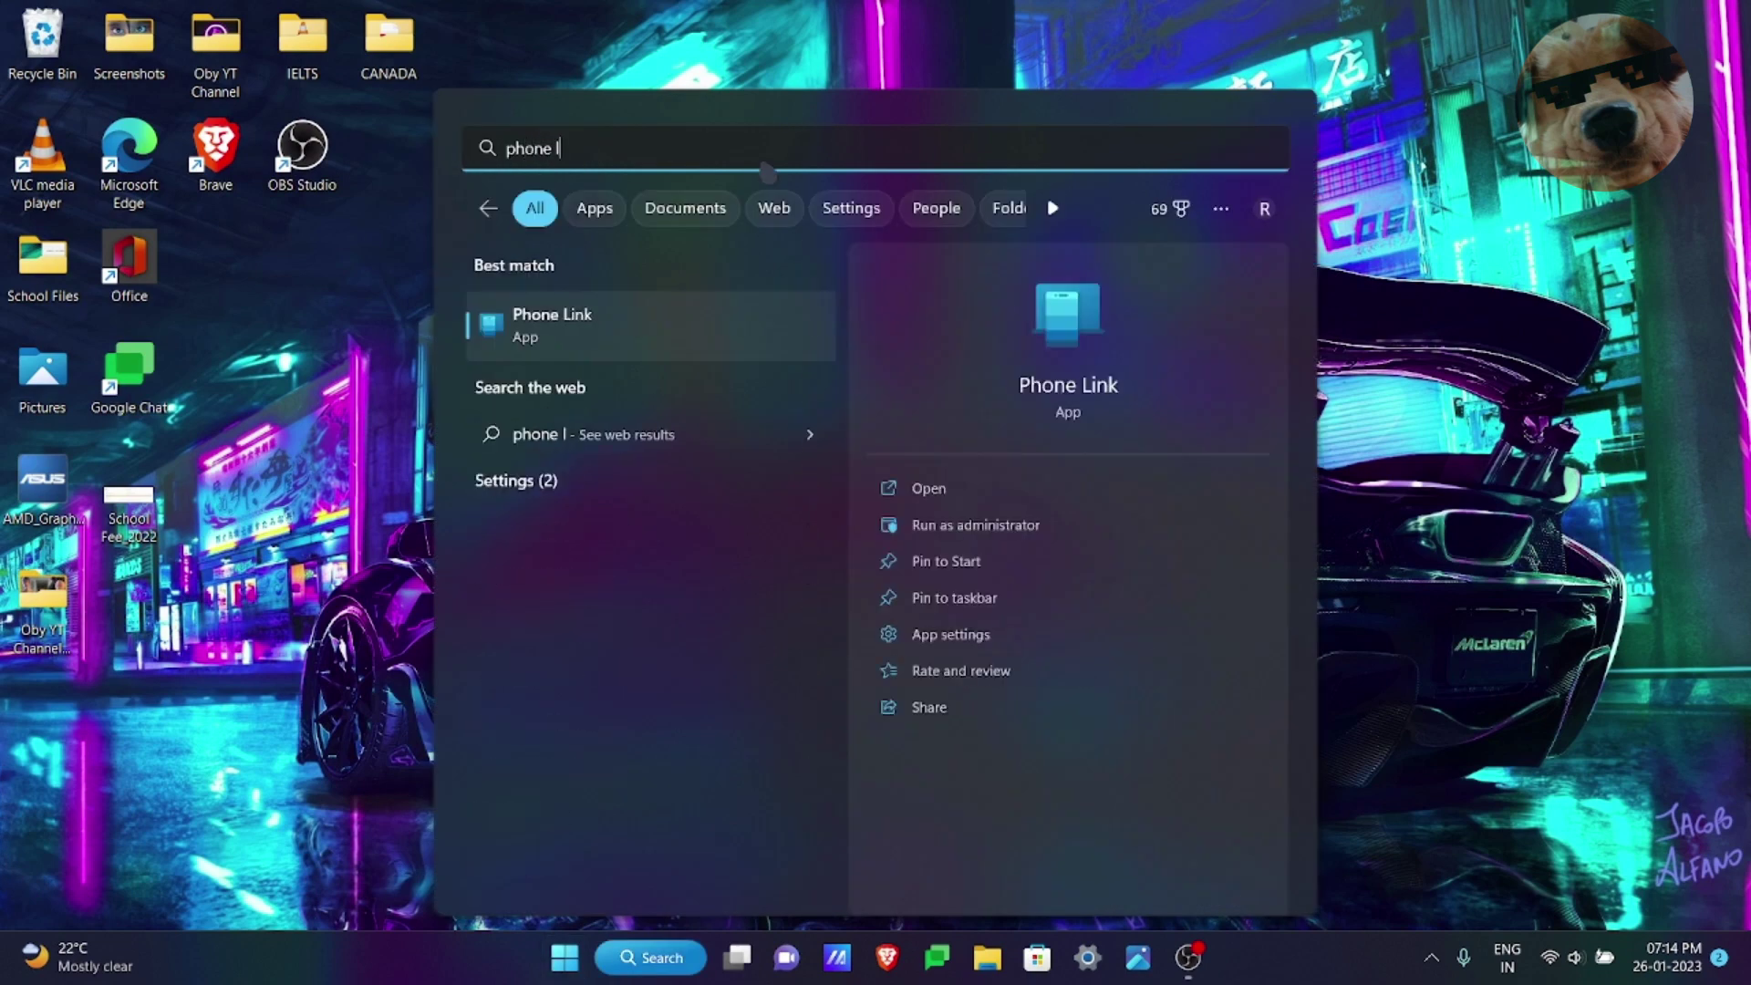
type("ink")
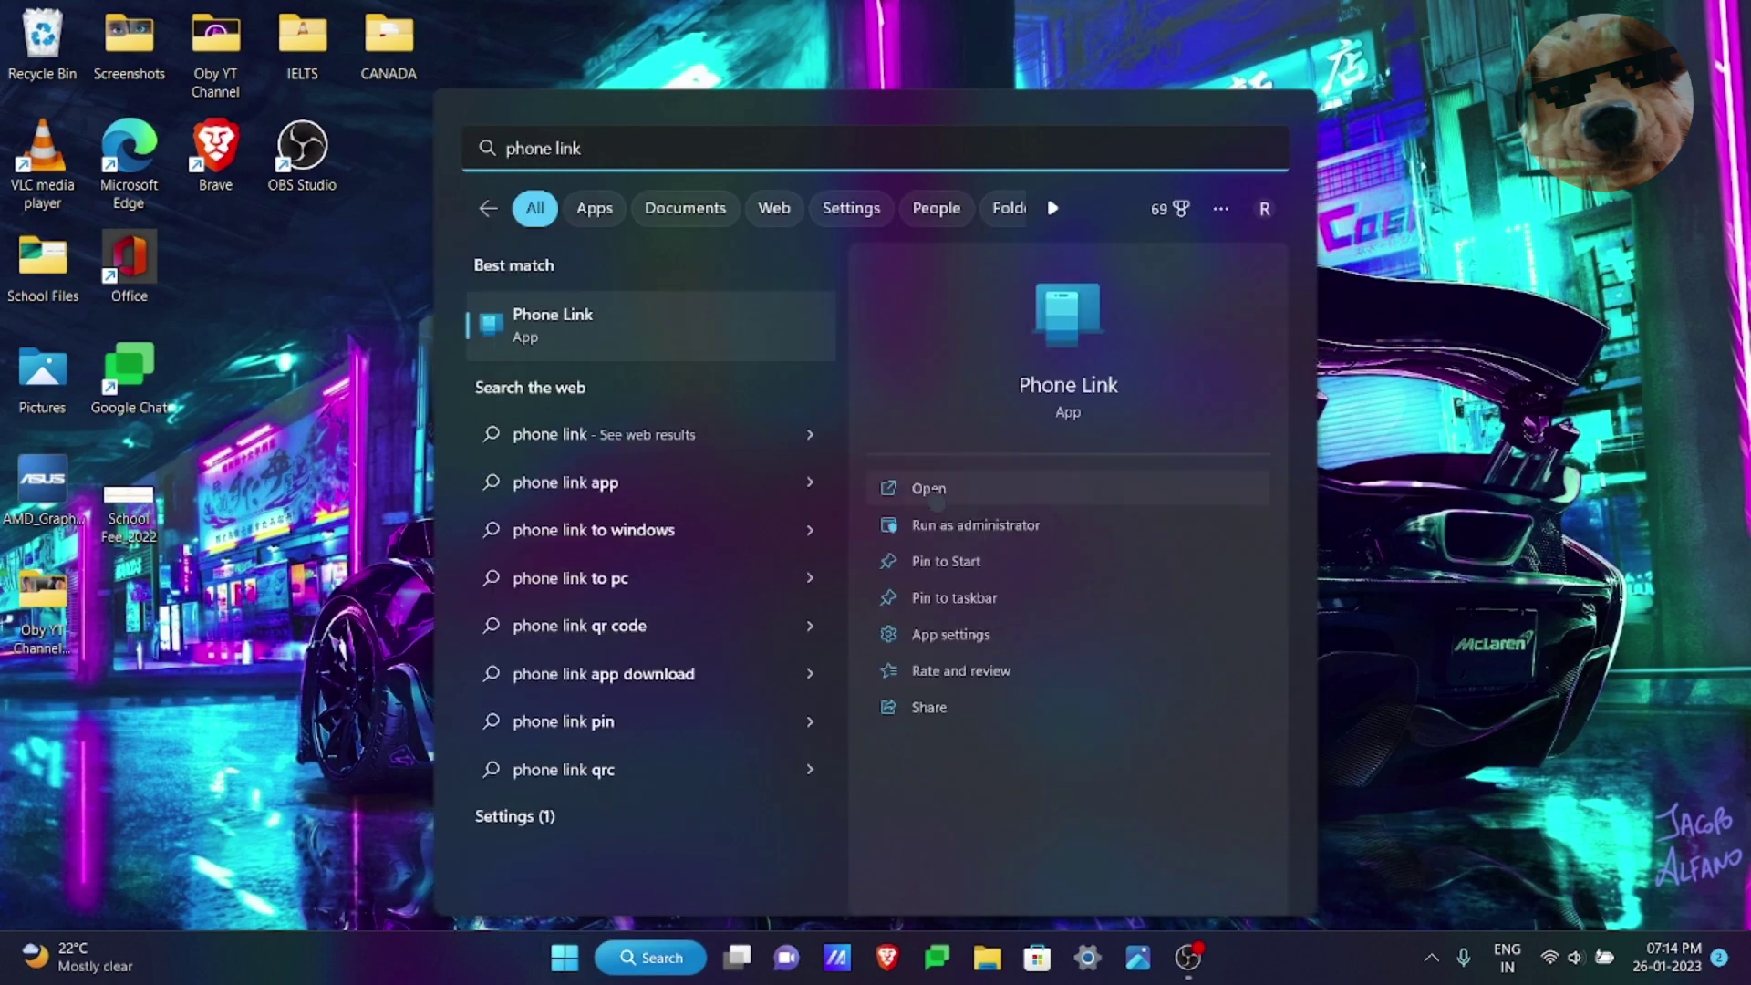
left_click(936, 492)
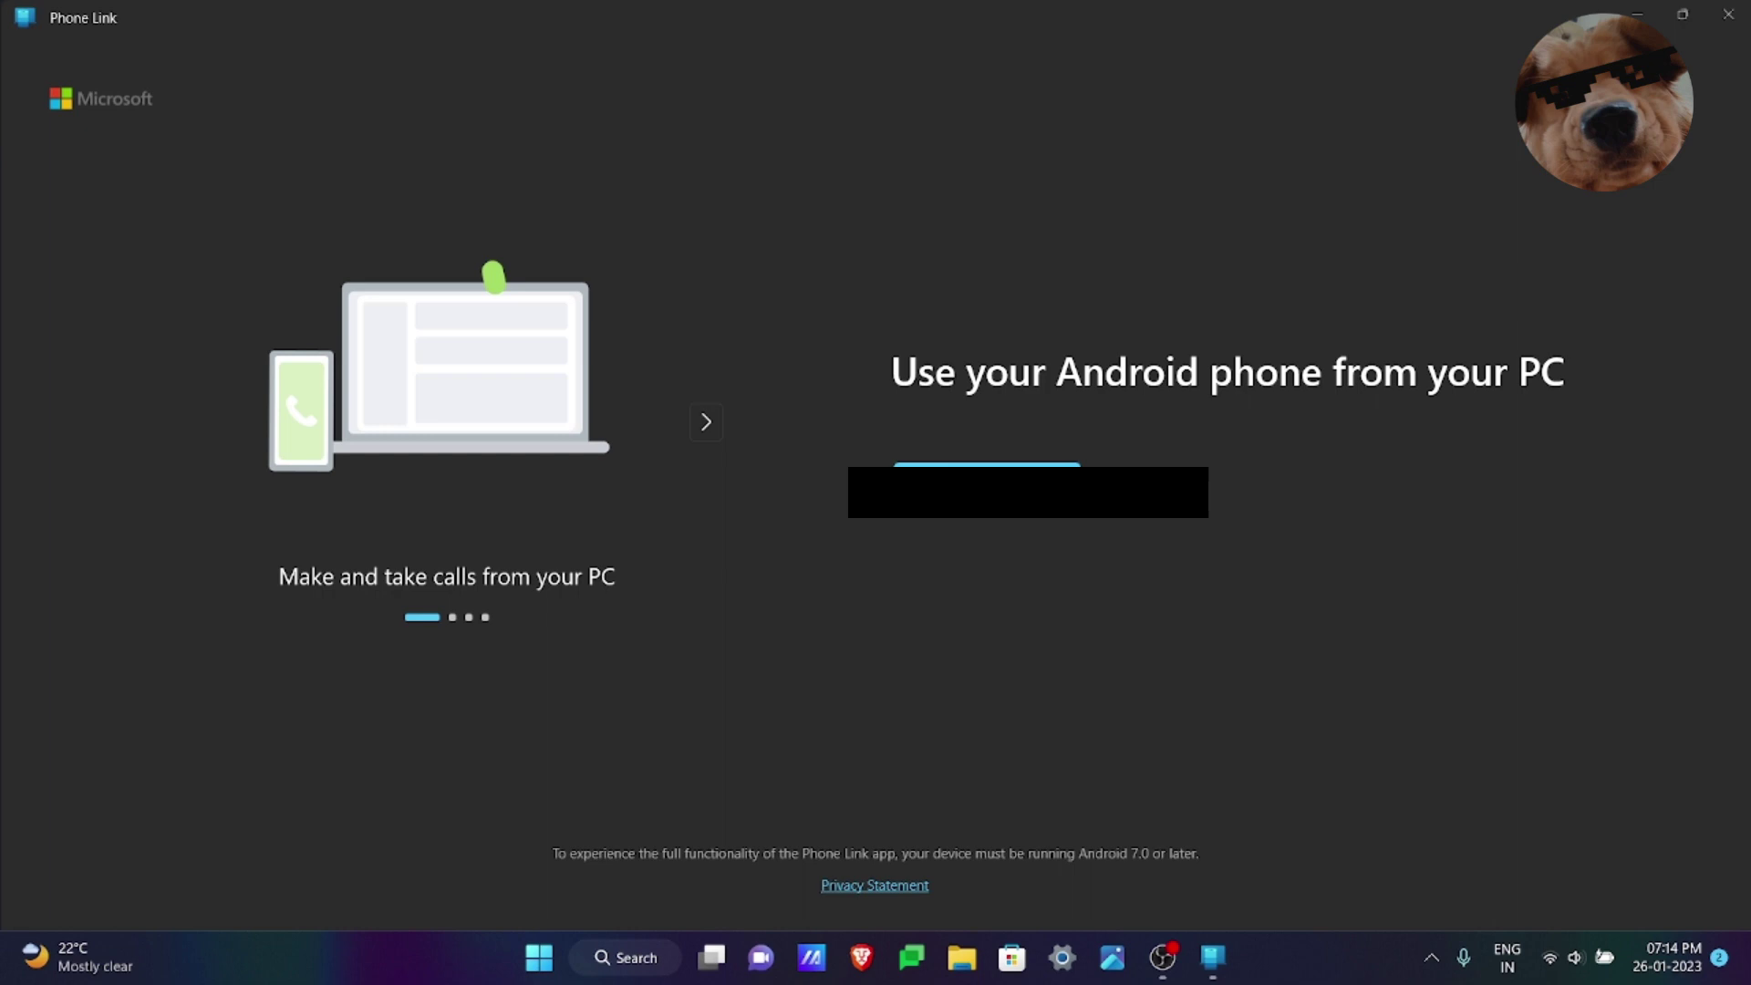
Begin Phone Link setup and continue with the signed-in Microsoft account.
key("Return")
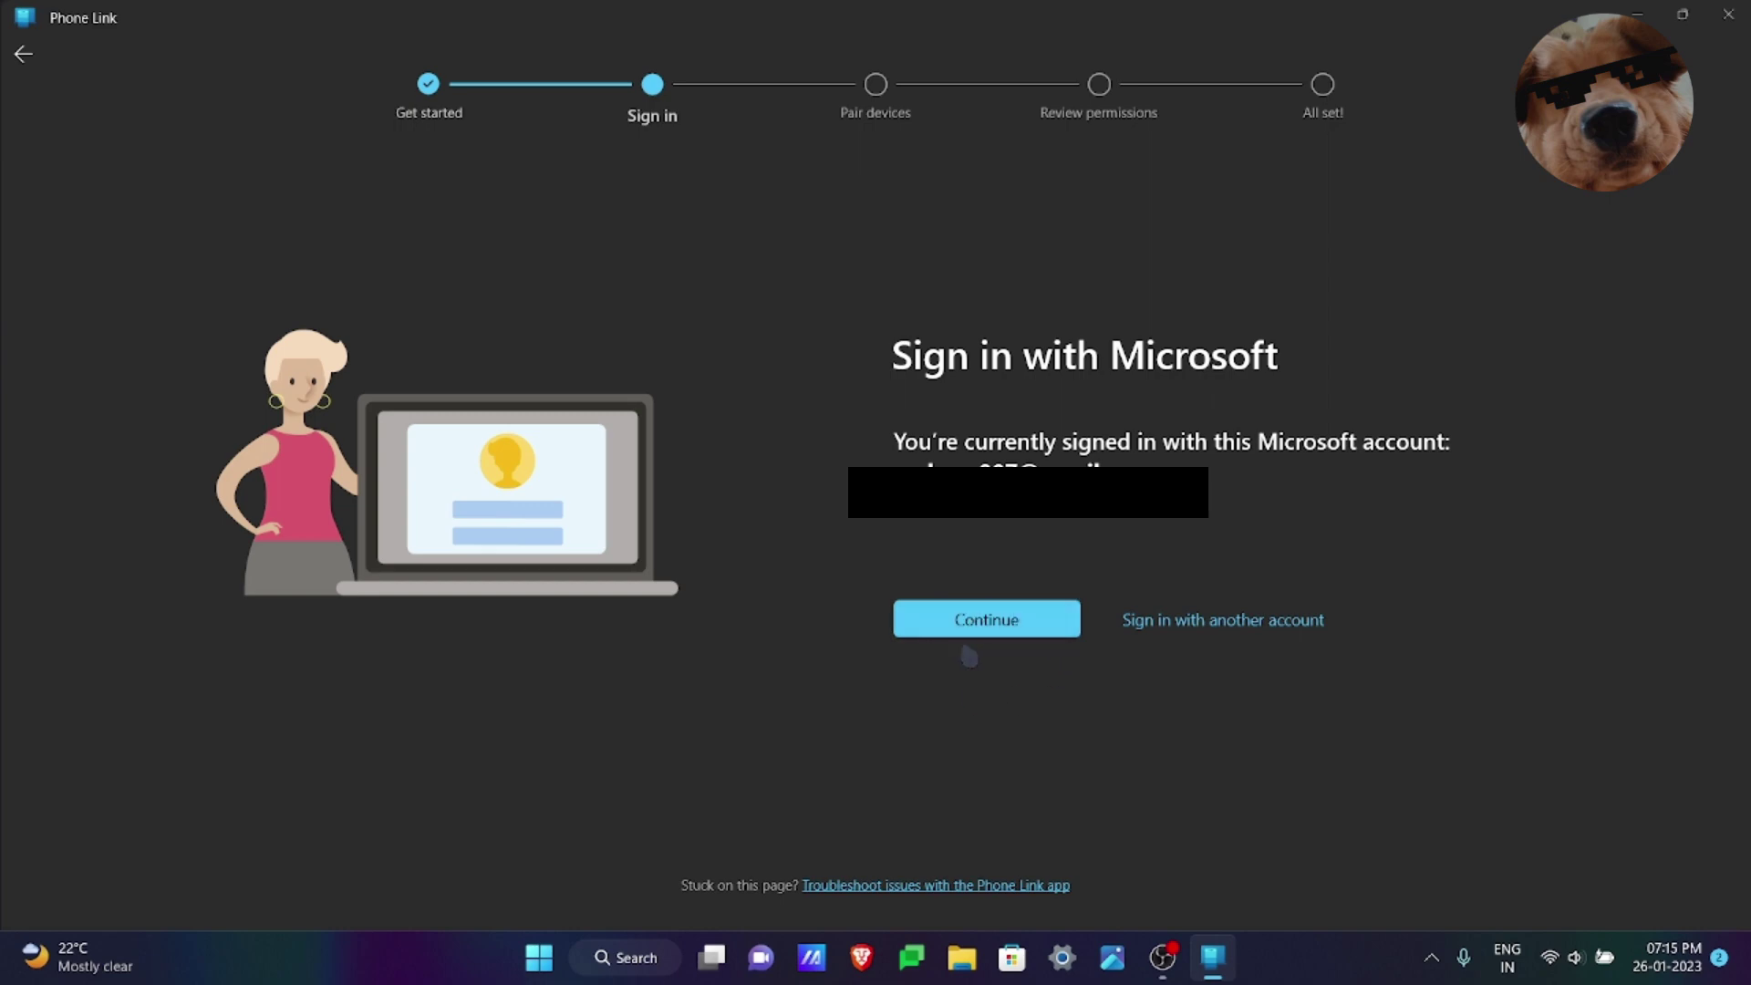
left_click(1000, 628)
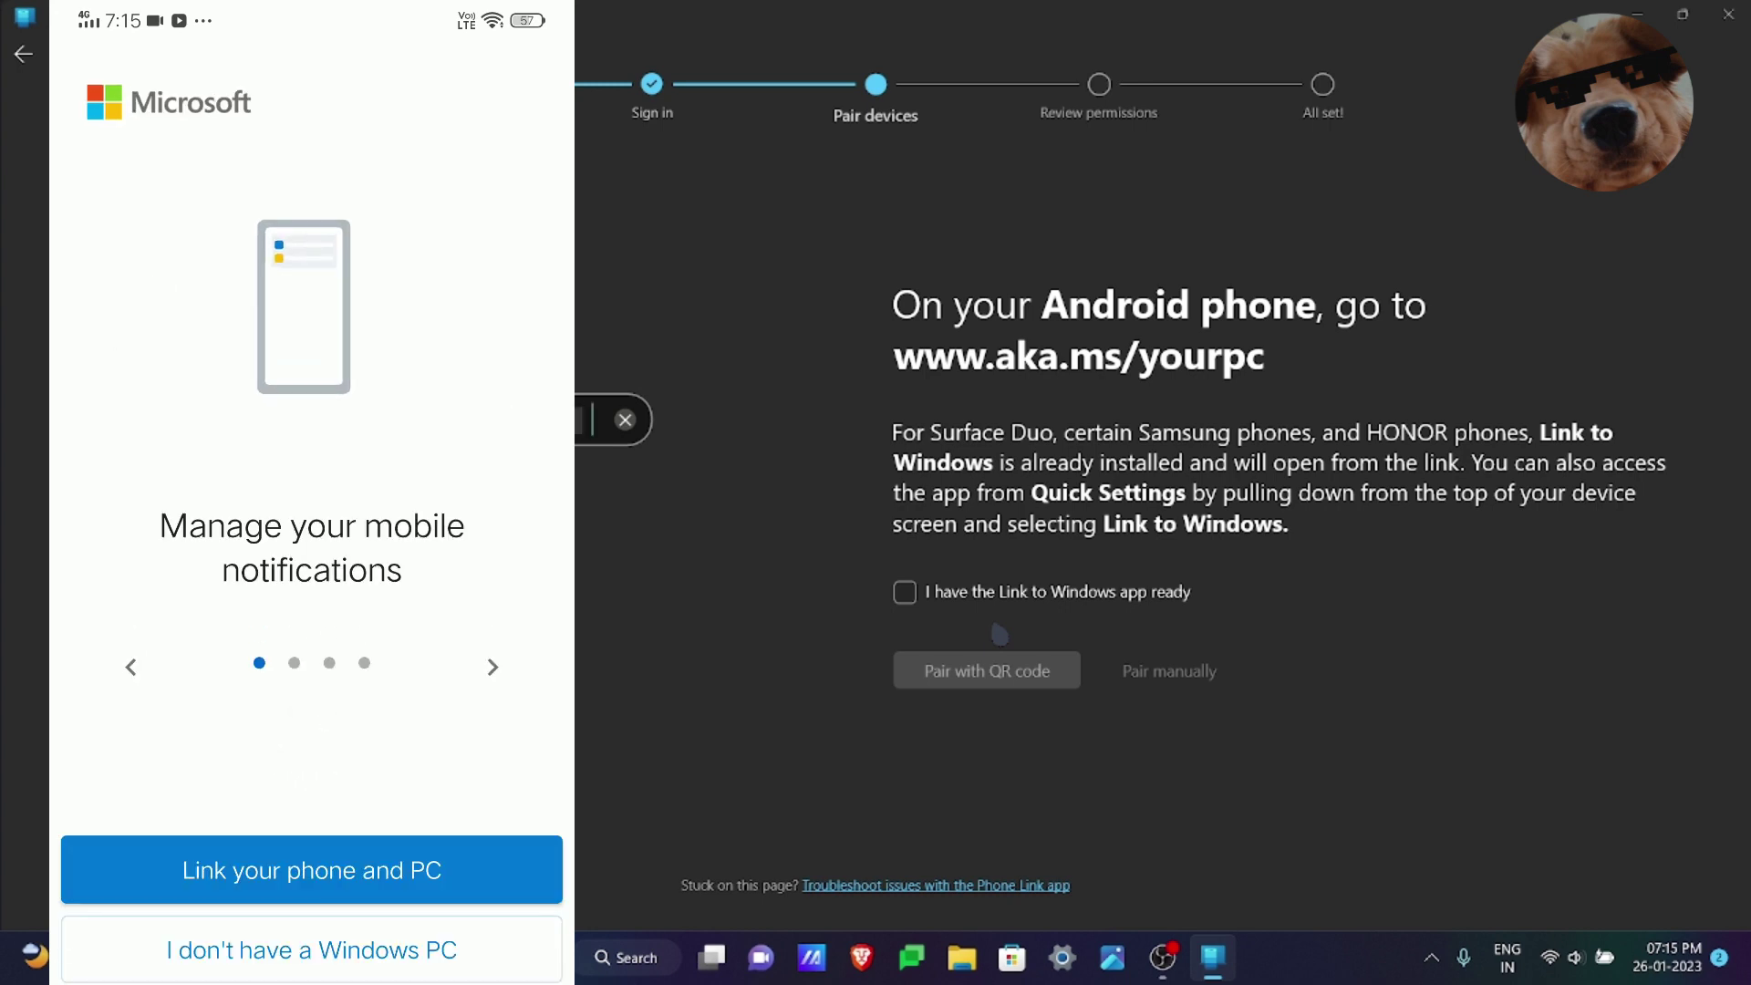
Link the phone by scanning the QR code, then close the QR sign-in dialog.
left_click(344, 883)
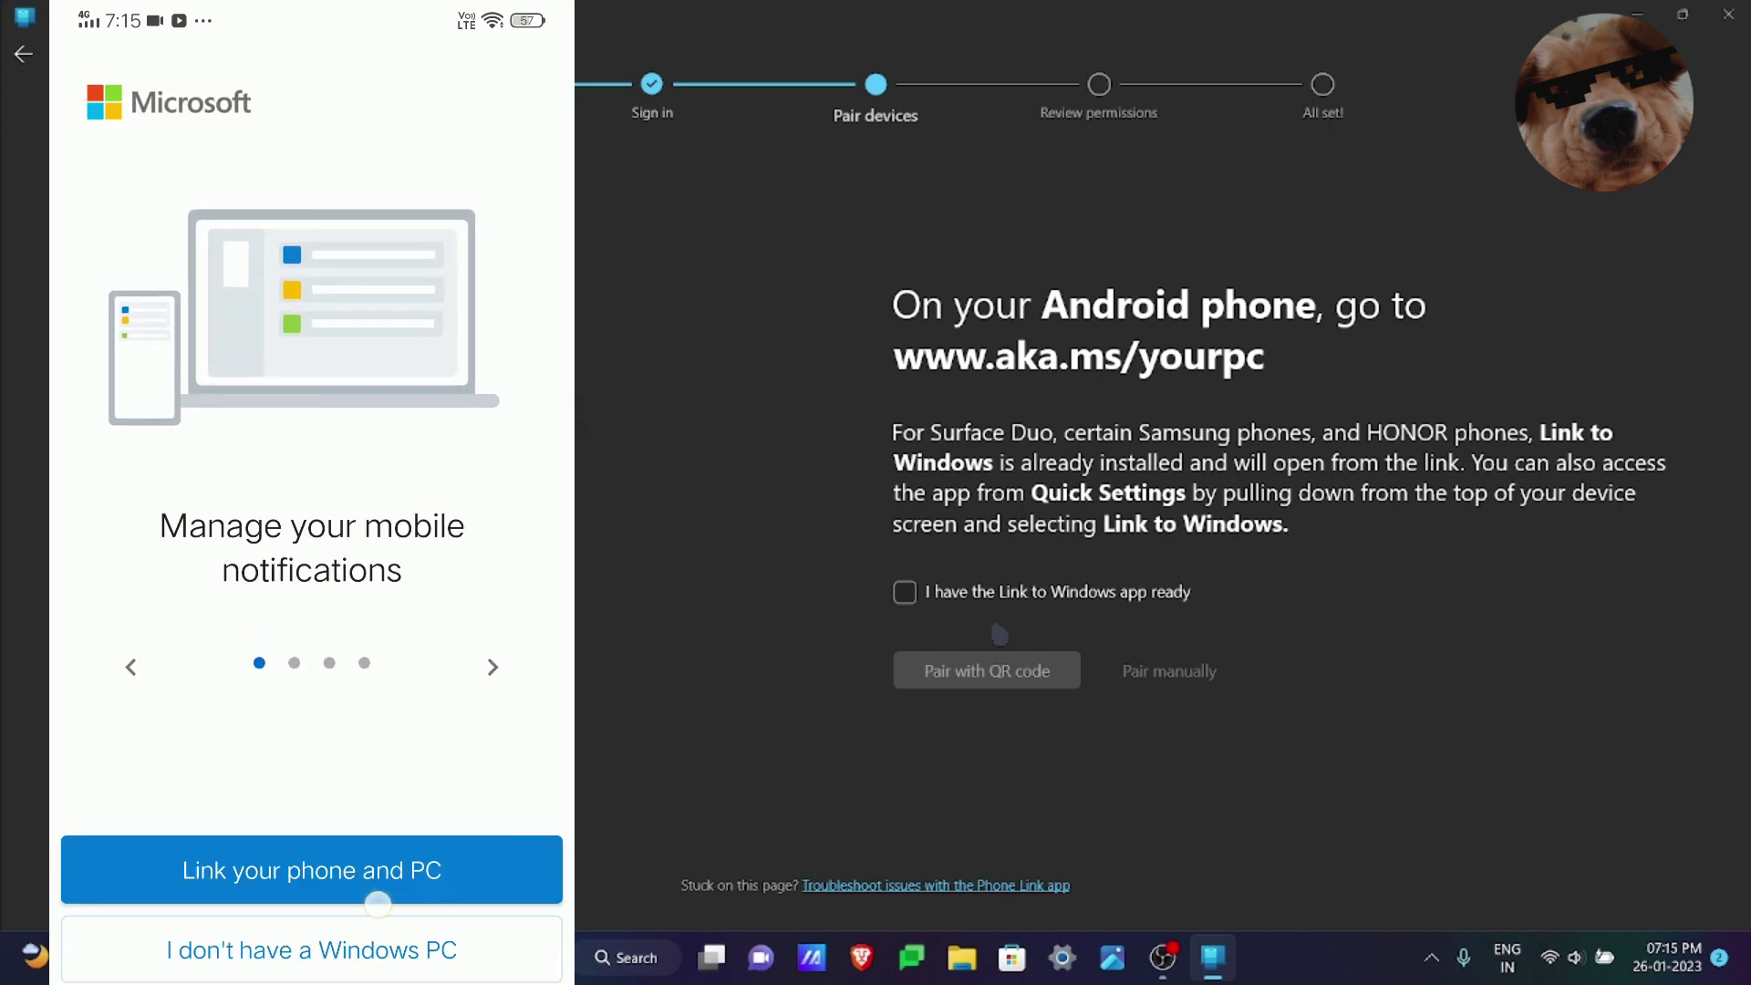
left_click(305, 863)
left_click(343, 871)
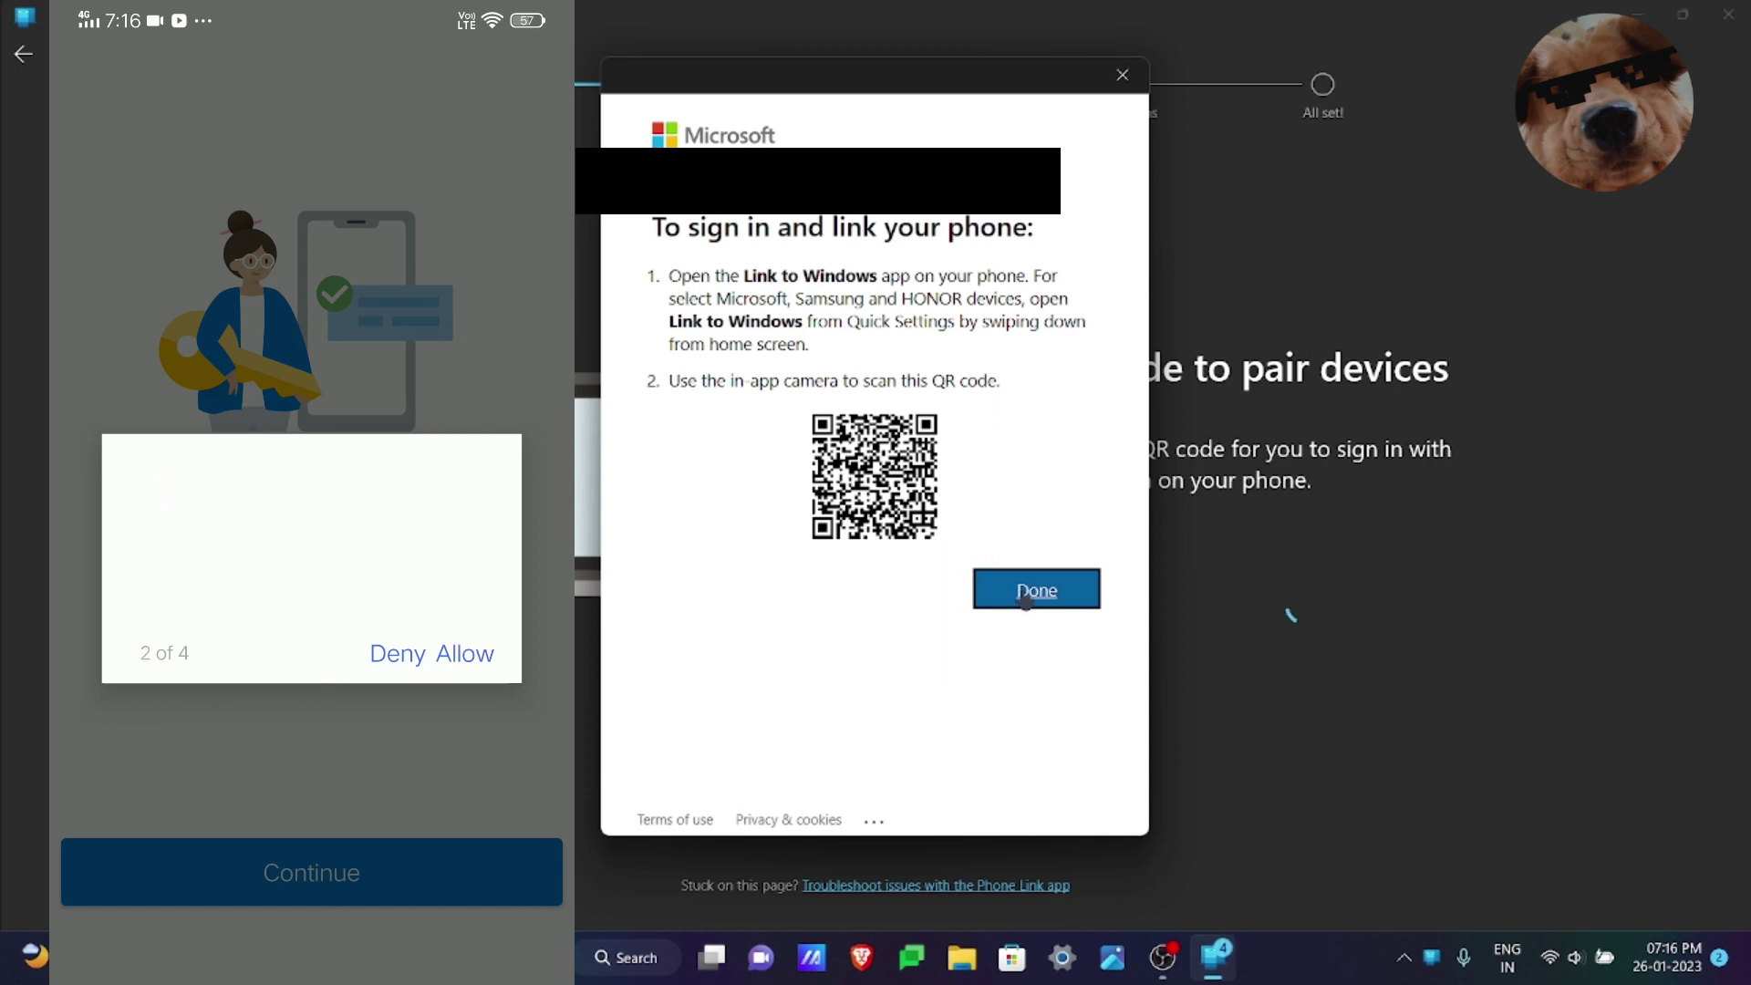
left_click(1027, 599)
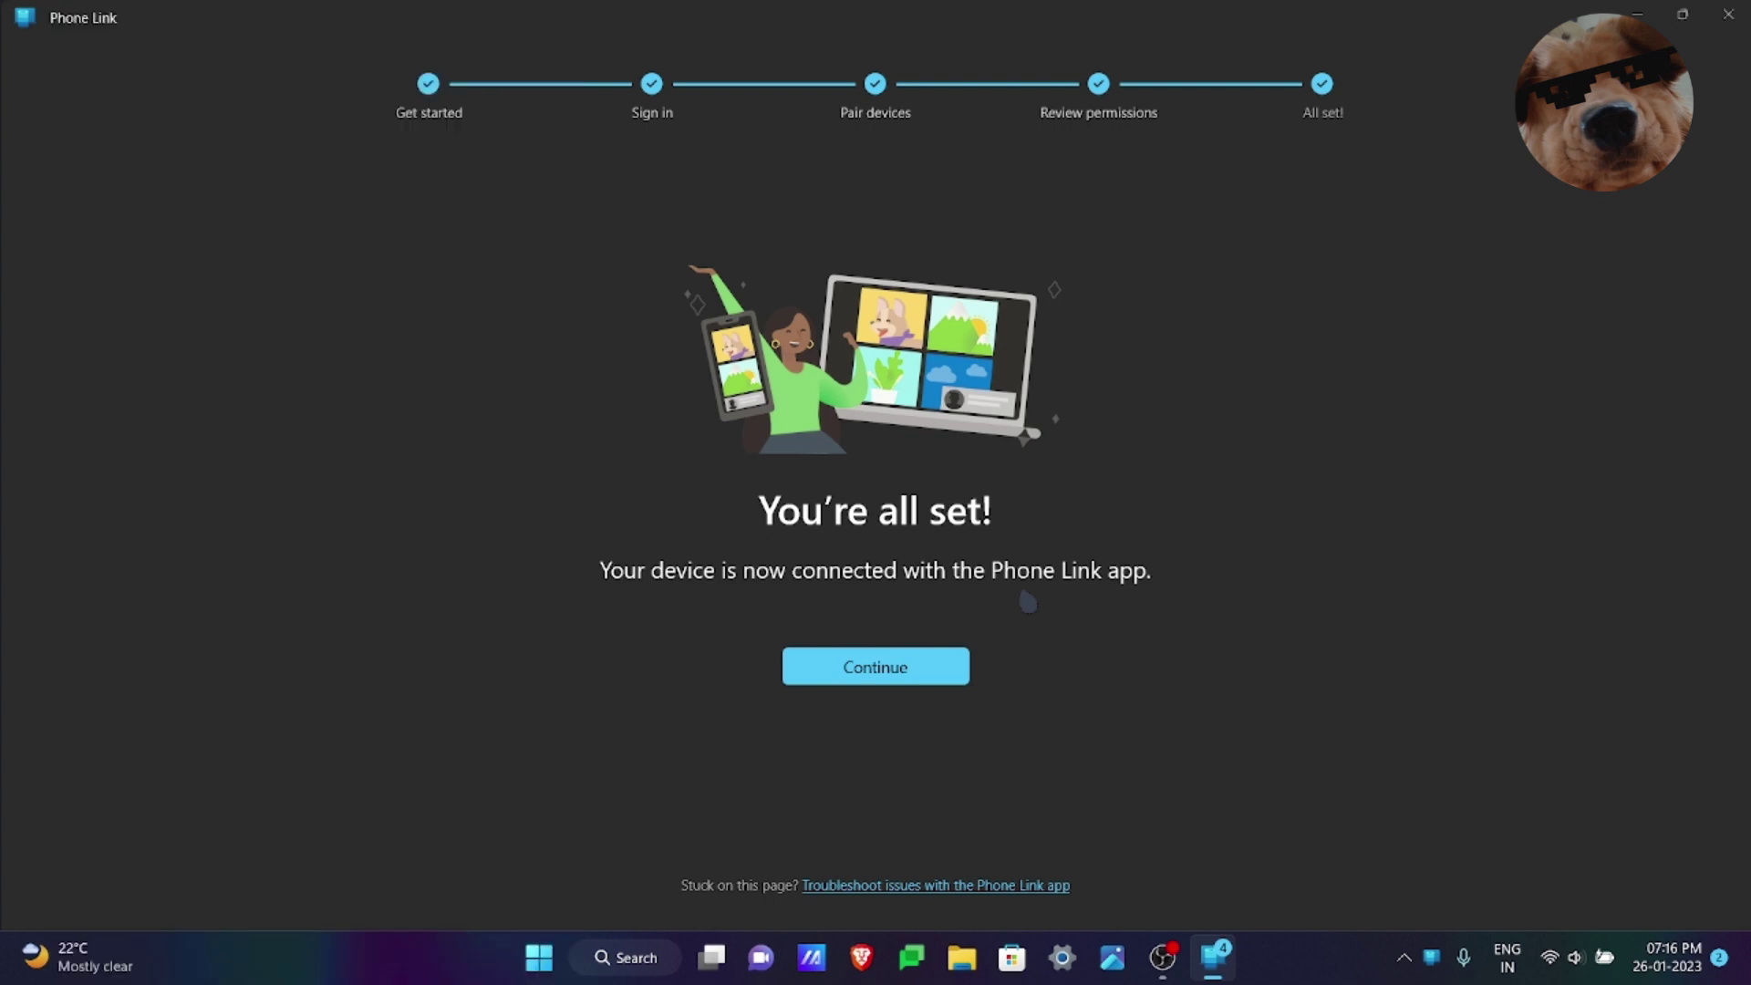
Continue past the You're all set page into the main Phone Link window.
left_click(880, 667)
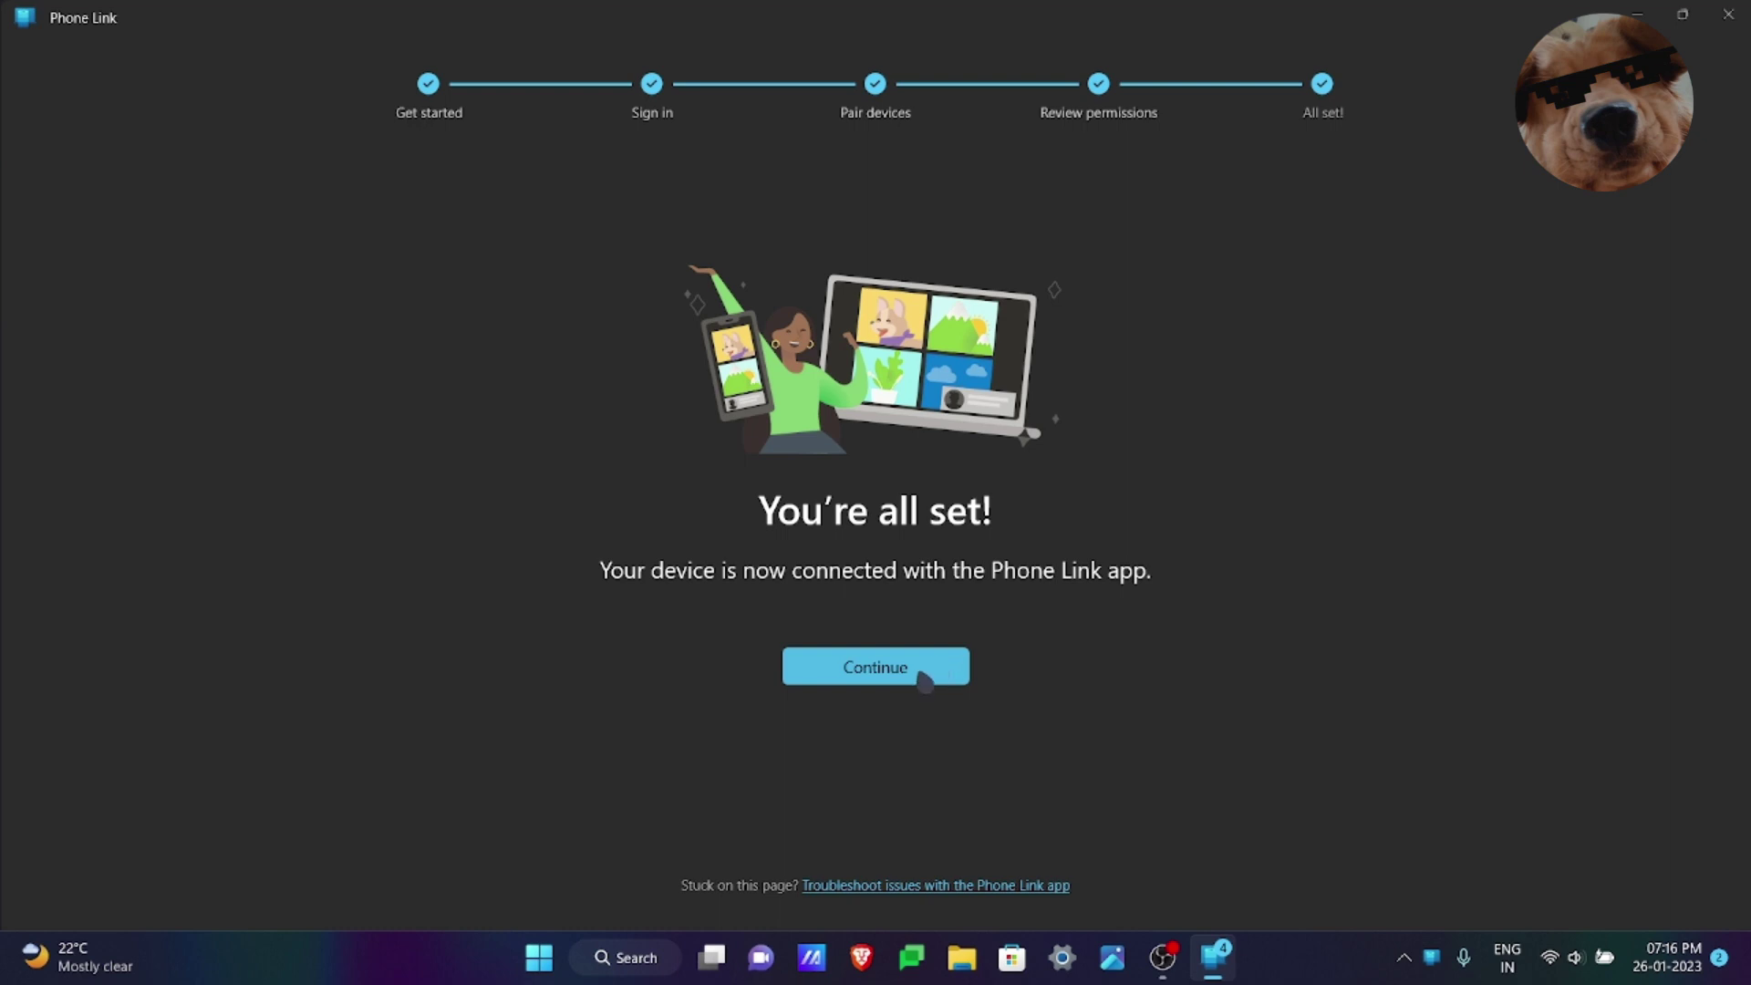
left_click(885, 678)
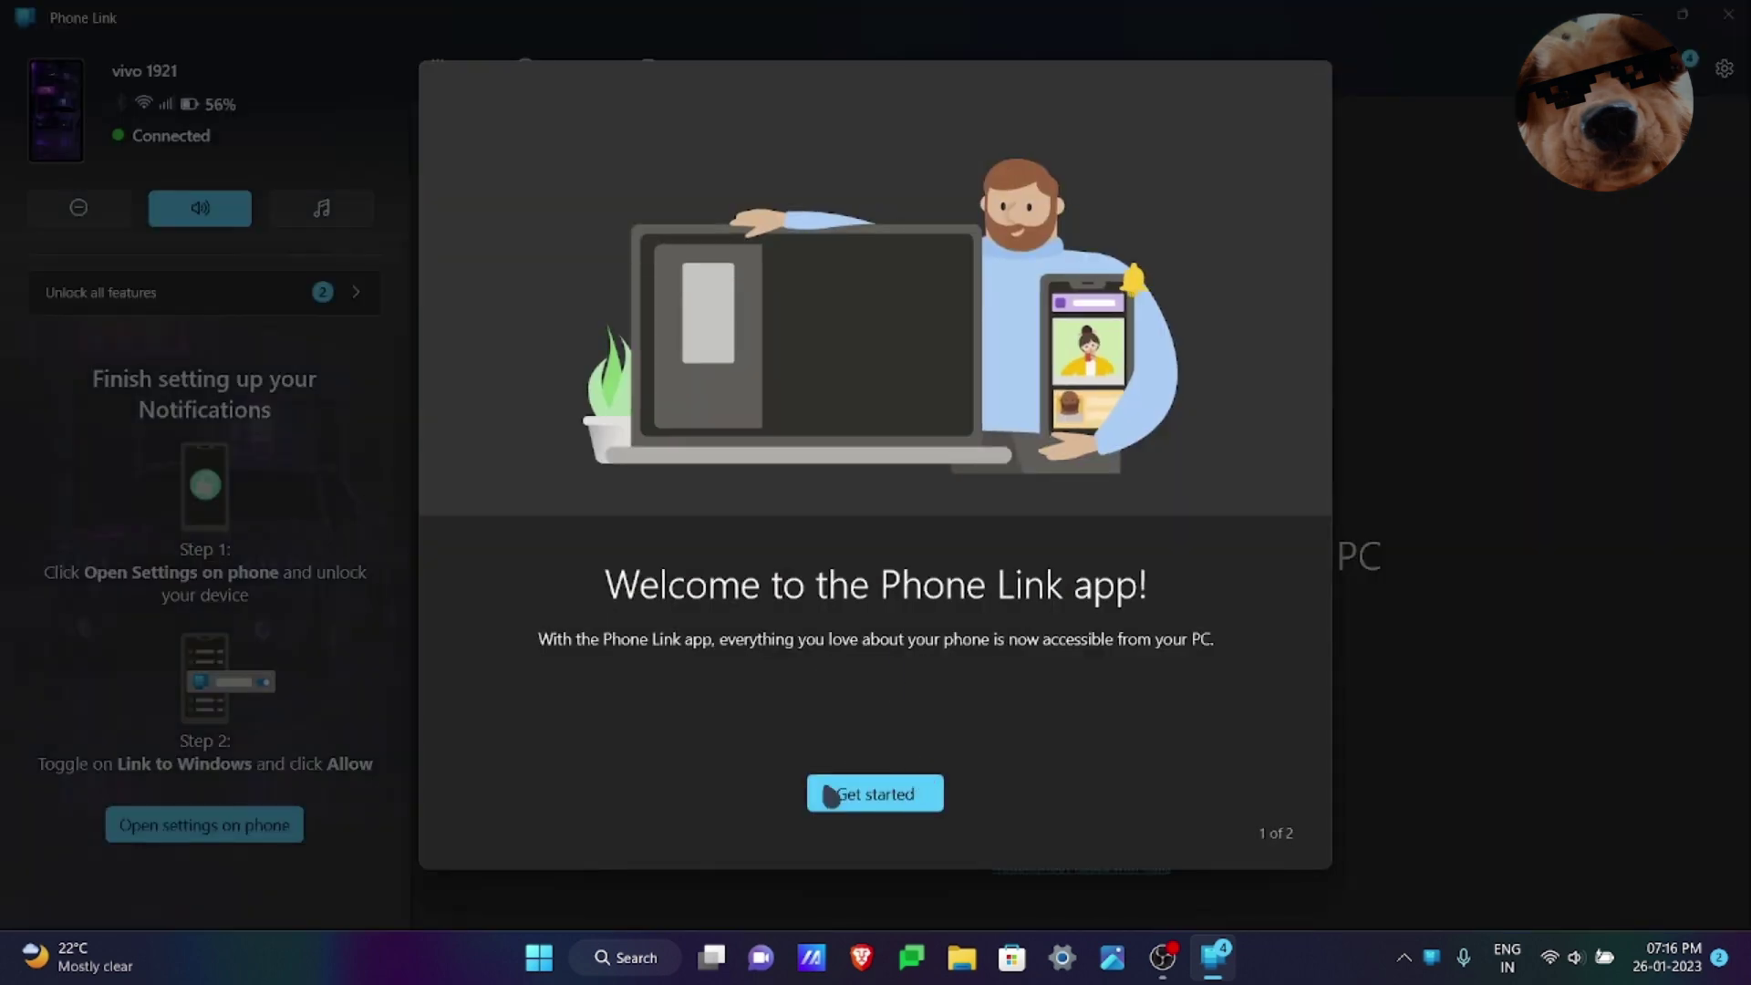
Dismiss the Welcome dialog with Get started and skip the starter task selection.
left_click(868, 802)
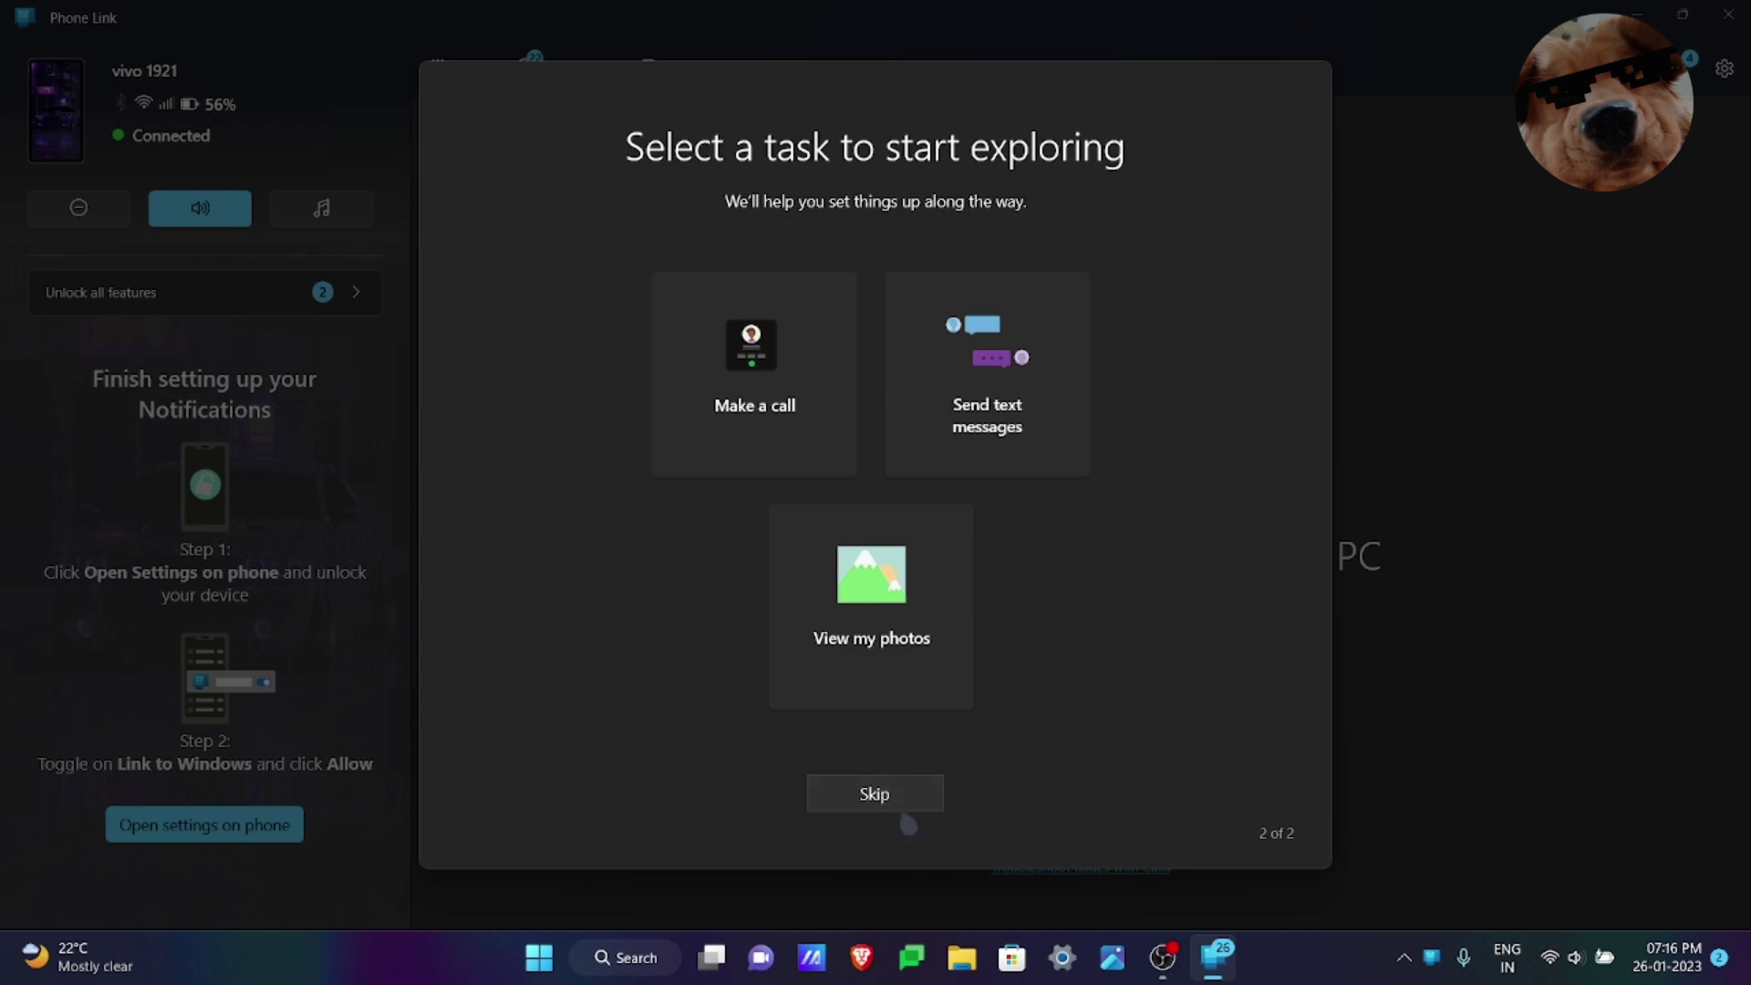
left_click(871, 800)
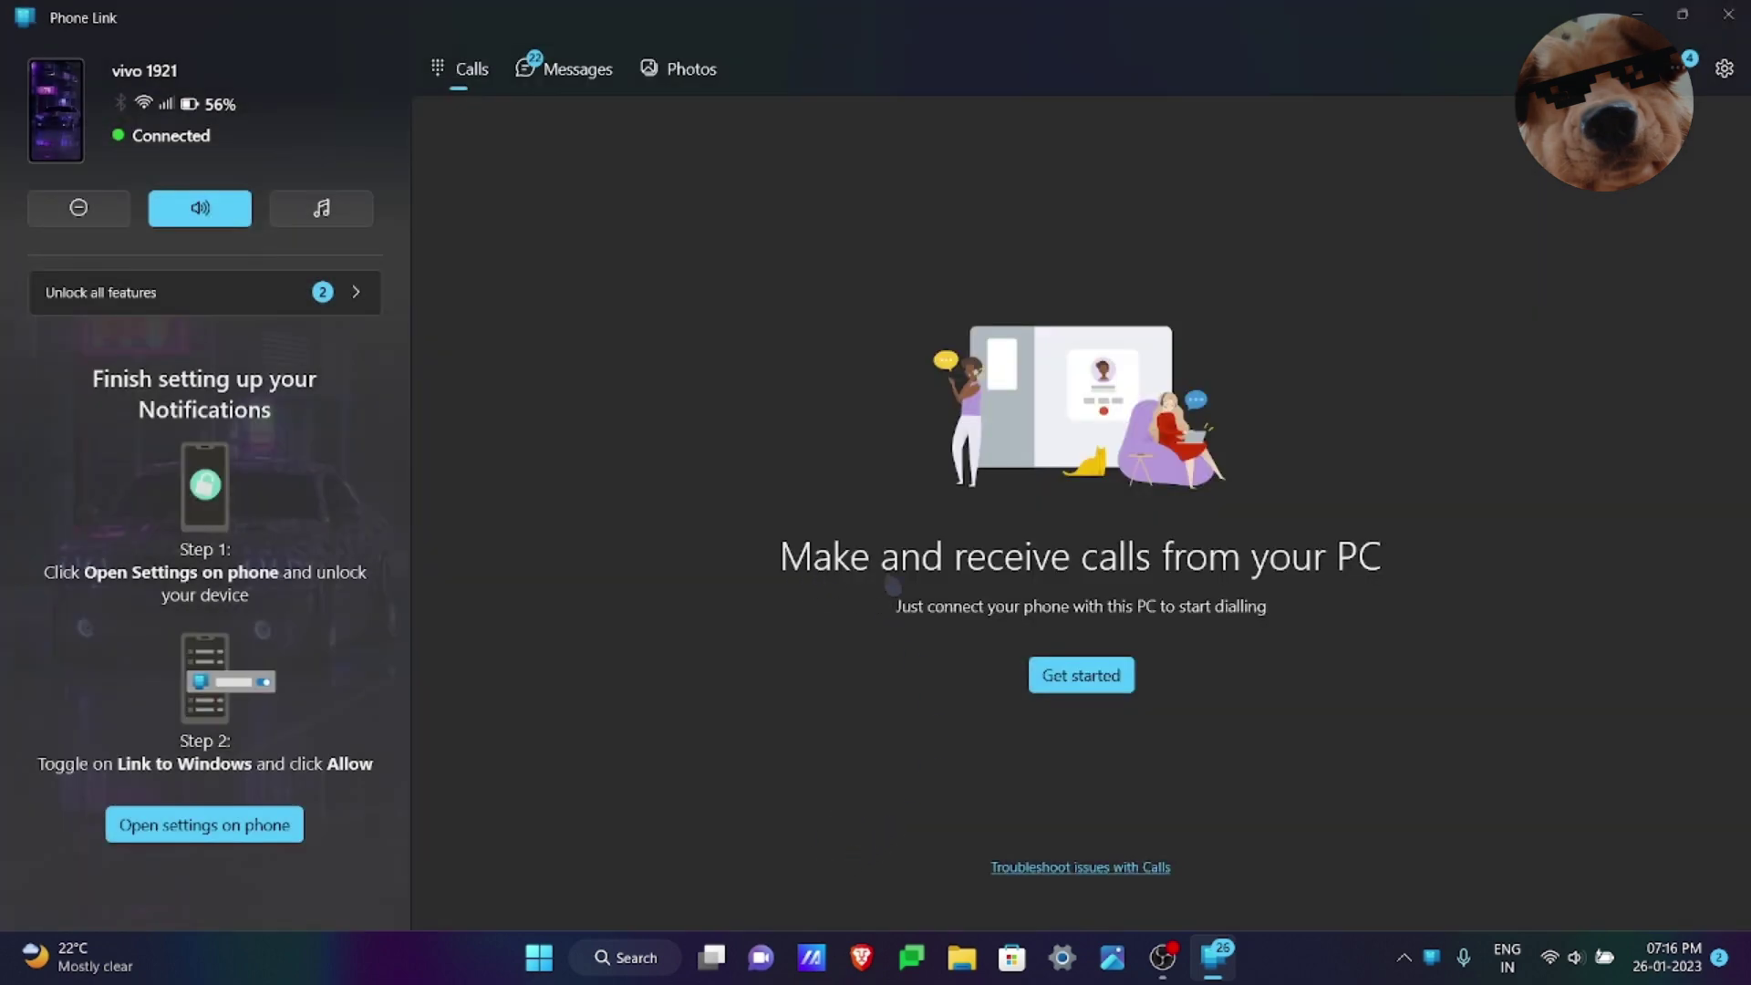
Start calls setup on the Calls page and enter a digit on the dial pad.
left_click(1084, 687)
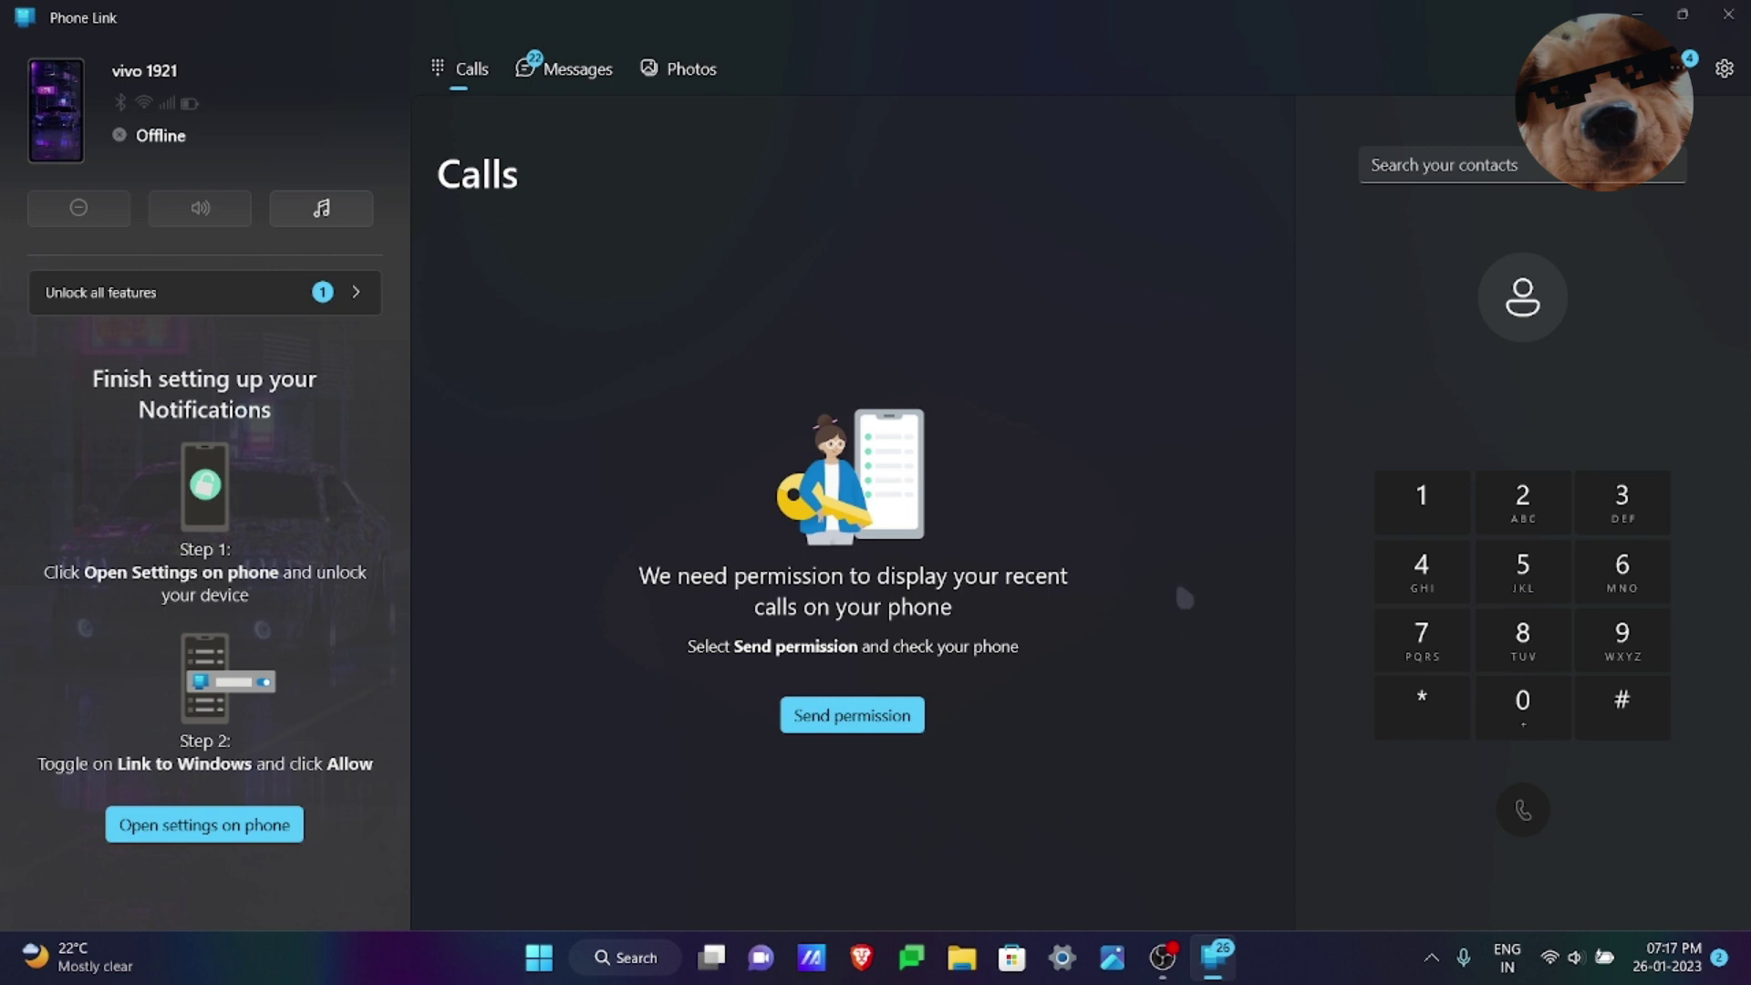
left_click(1614, 641)
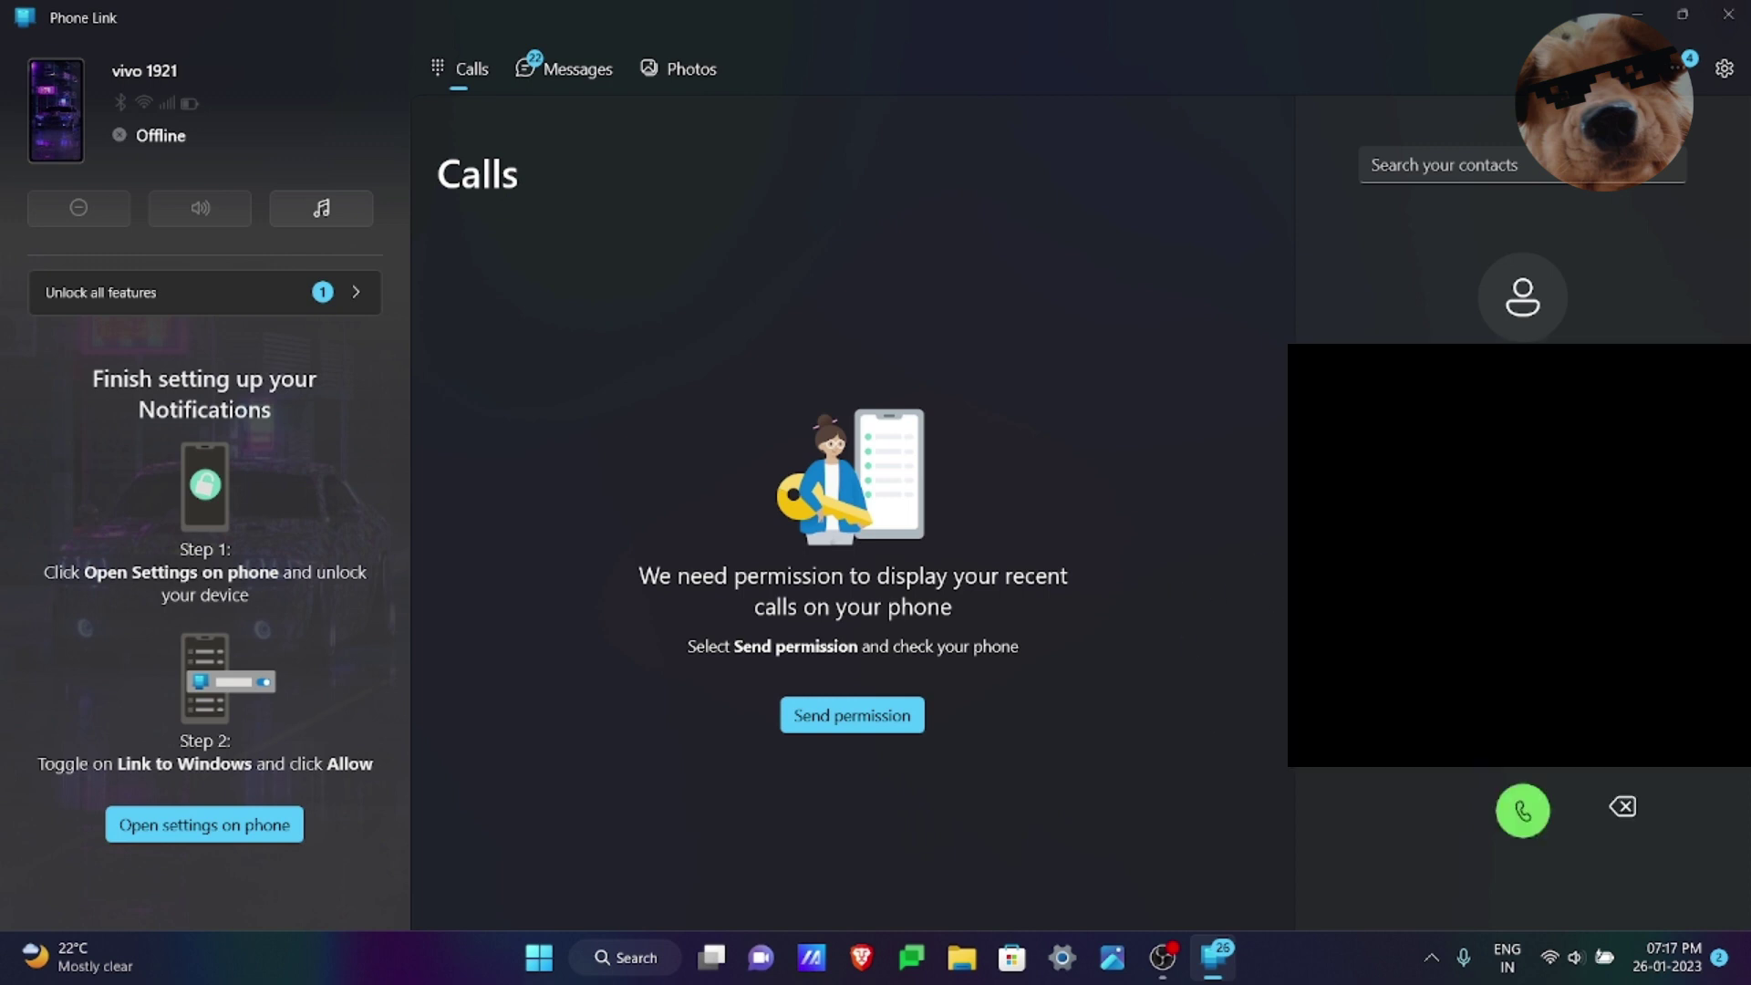